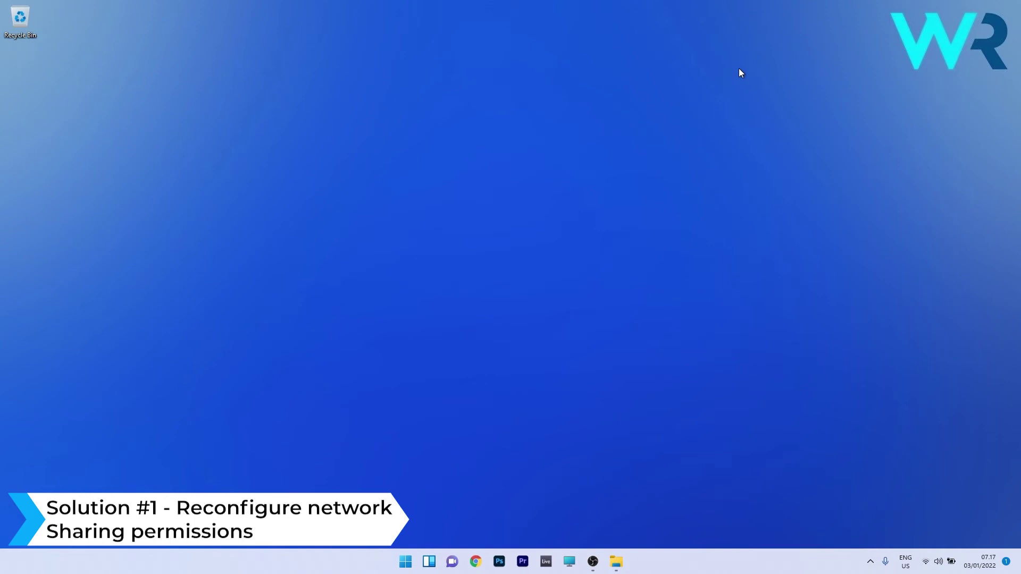
- Open File Explorer on the Pictures folder from the taskbar
click(616, 561)
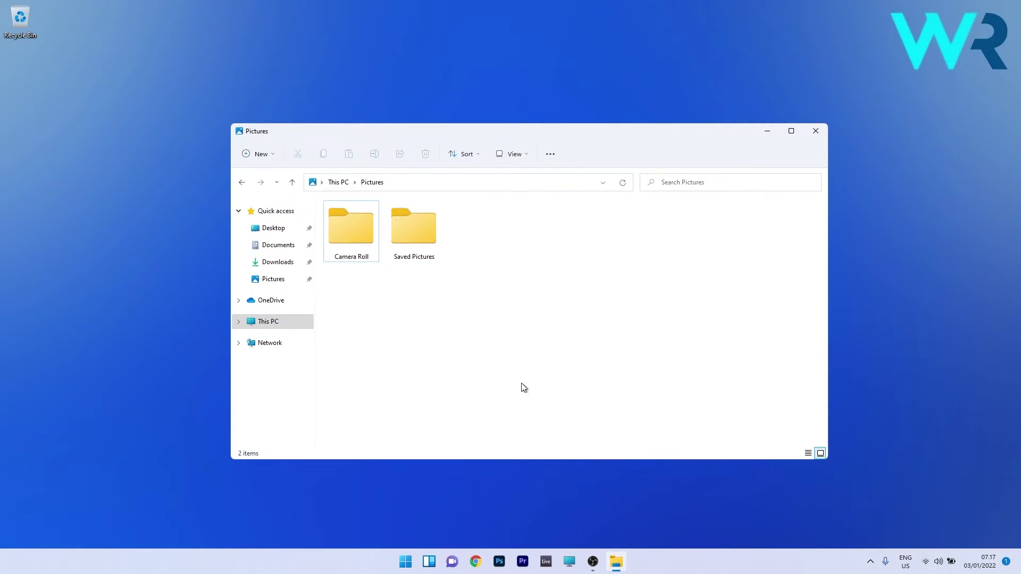
- Open Advanced Sharing from the Saved Pictures folder's Sharing properties
right_click(432, 225)
click(499, 360)
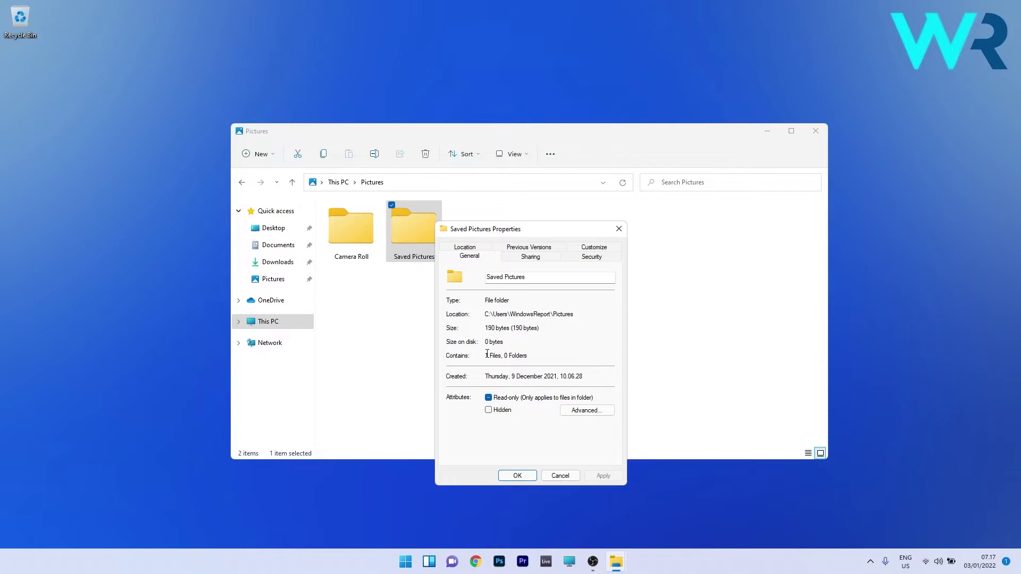
click(530, 259)
click(493, 384)
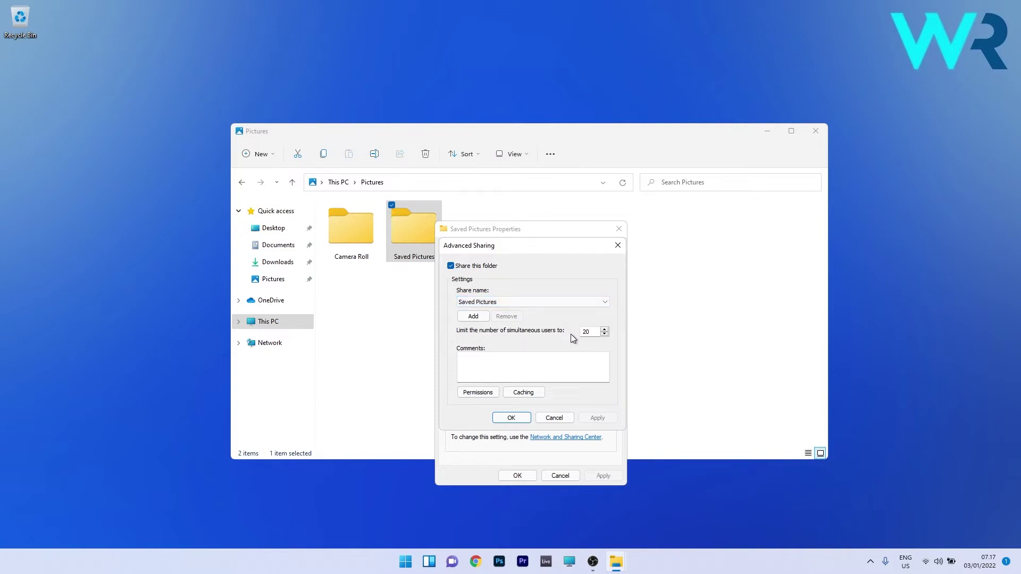
key(Tab)
- Confirm Everyone's Full Control, Change and Read share permissions and close Saved Pictures properties
click(473, 394)
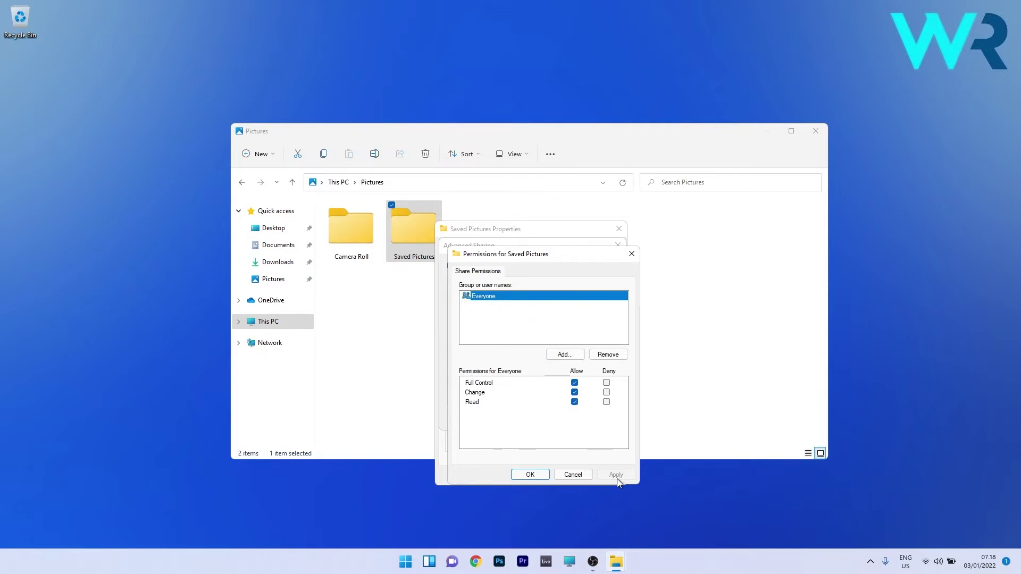
click(518, 475)
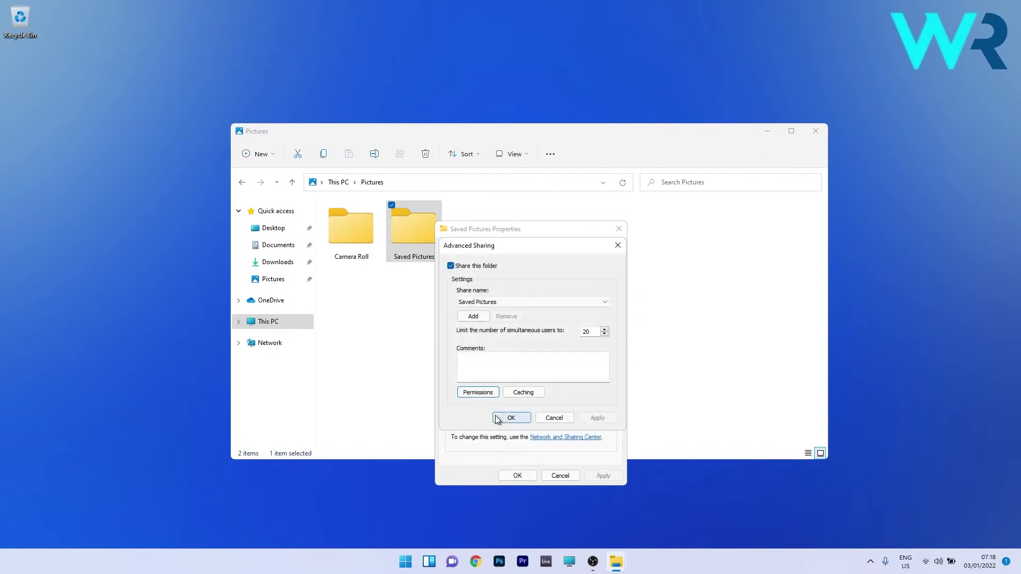
click(511, 419)
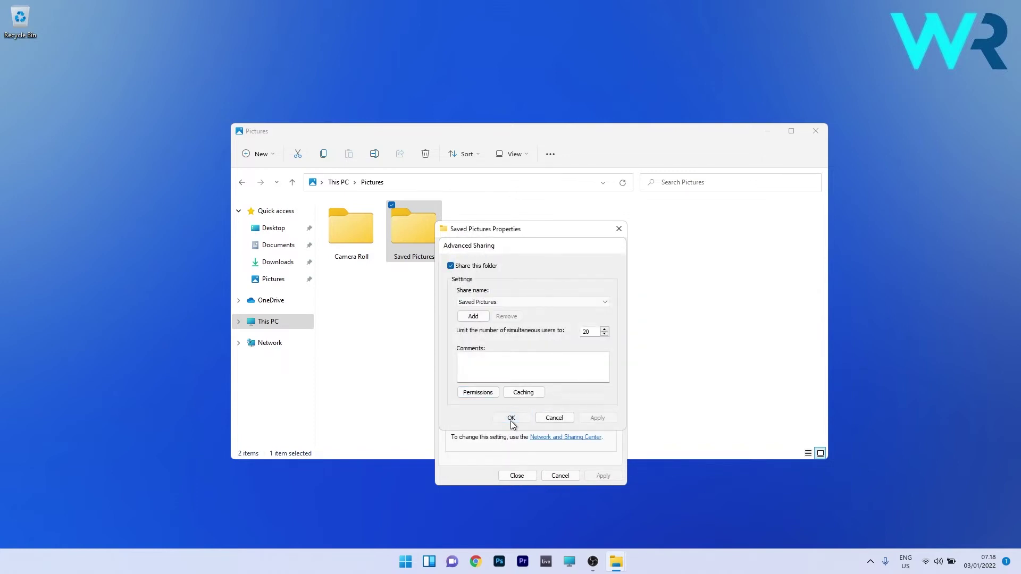
click(514, 476)
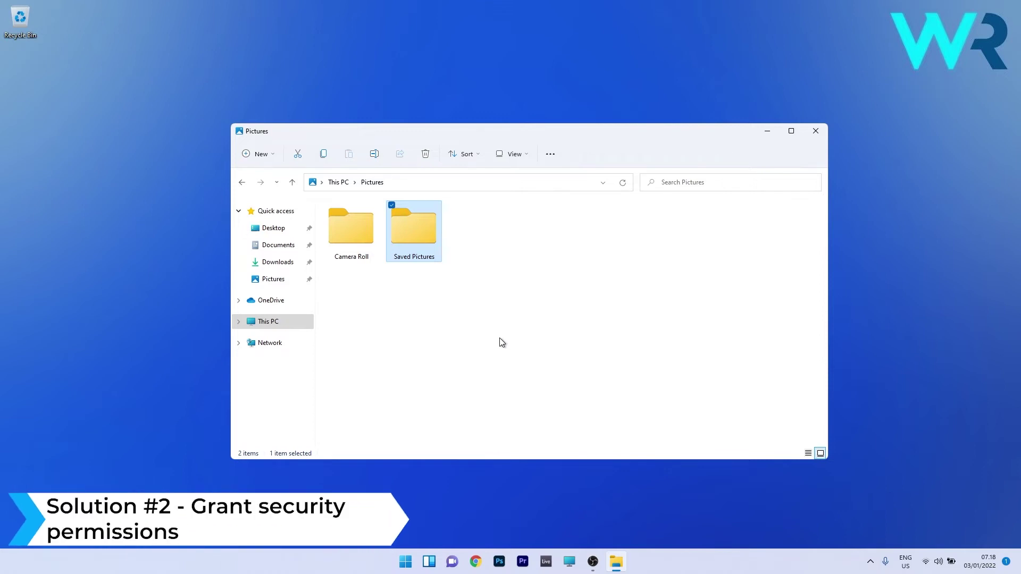
- Edit the Saved Pictures security permissions and start adding a user or group via Advanced search
right_click(422, 227)
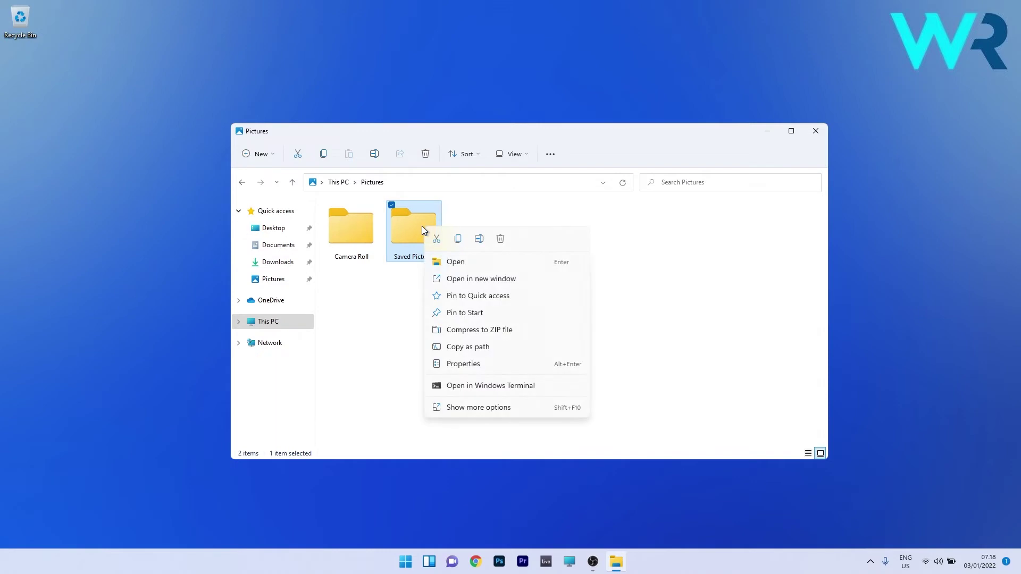
click(497, 363)
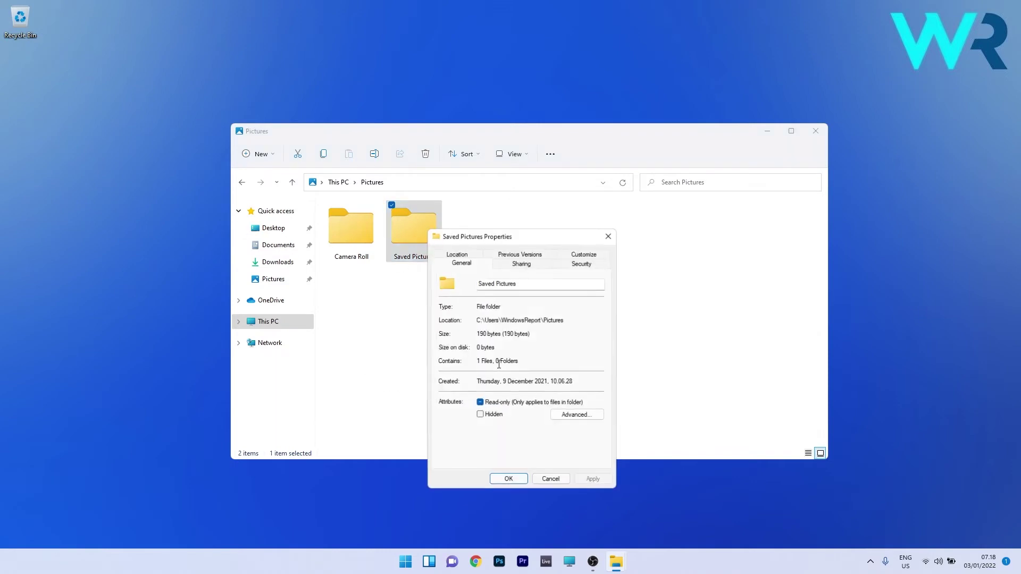
click(581, 264)
key(Tab)
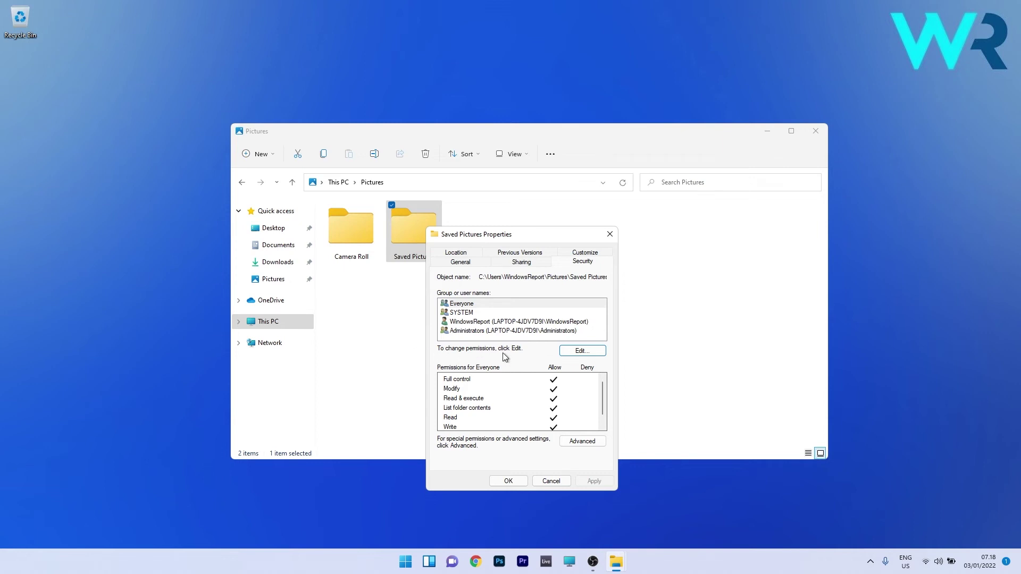
click(582, 351)
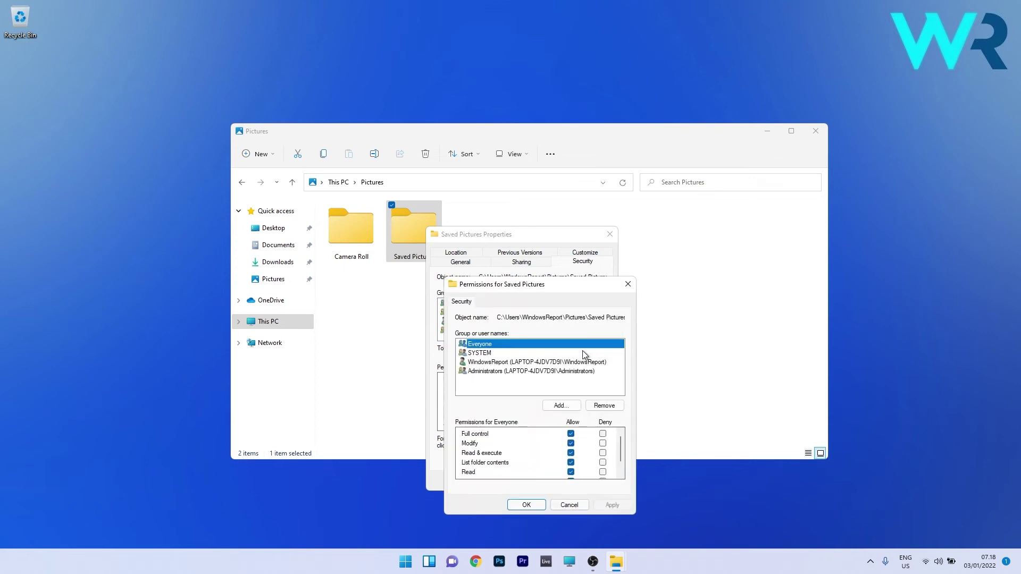
click(567, 405)
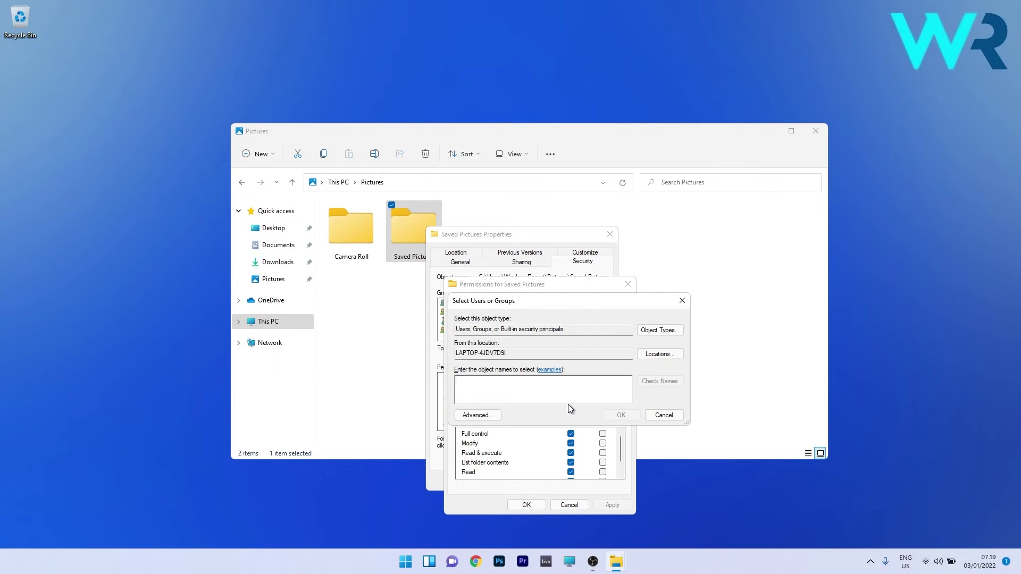
click(477, 415)
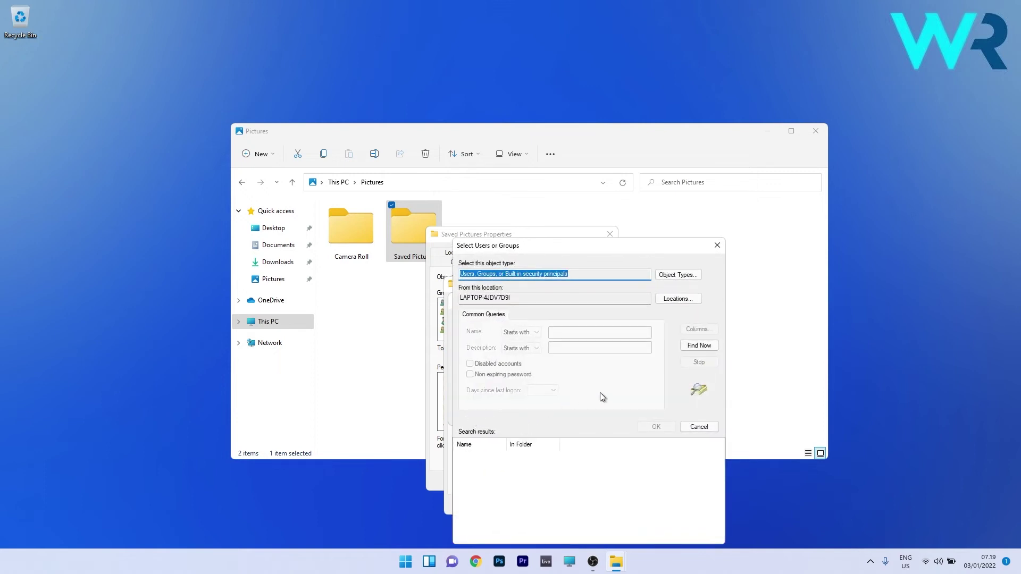
- Find and add the Everyone group with Full control, then close the properties
click(698, 345)
scroll(567, 488, down, 3)
scroll(560, 489, down, 1)
click(485, 502)
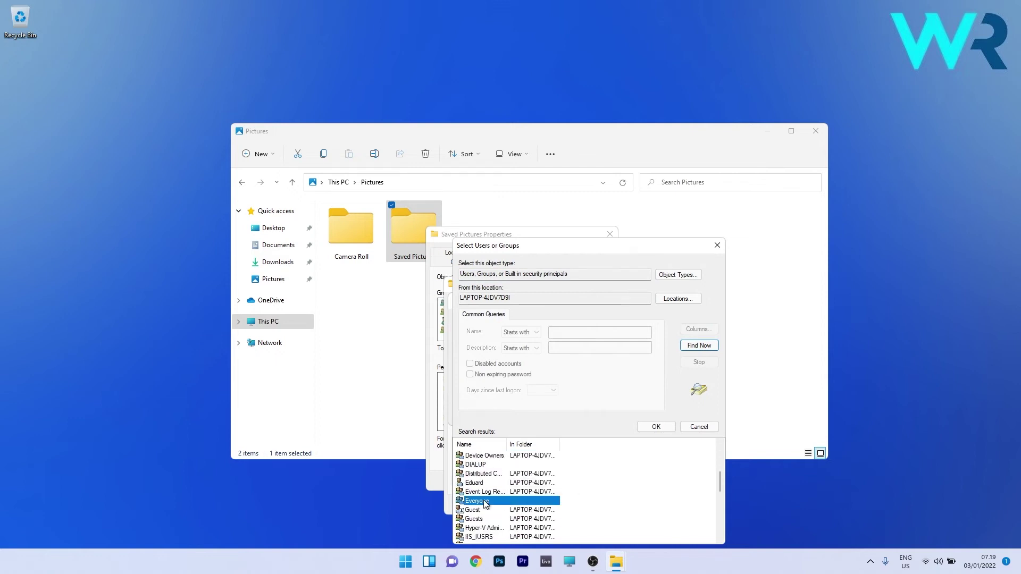
click(656, 428)
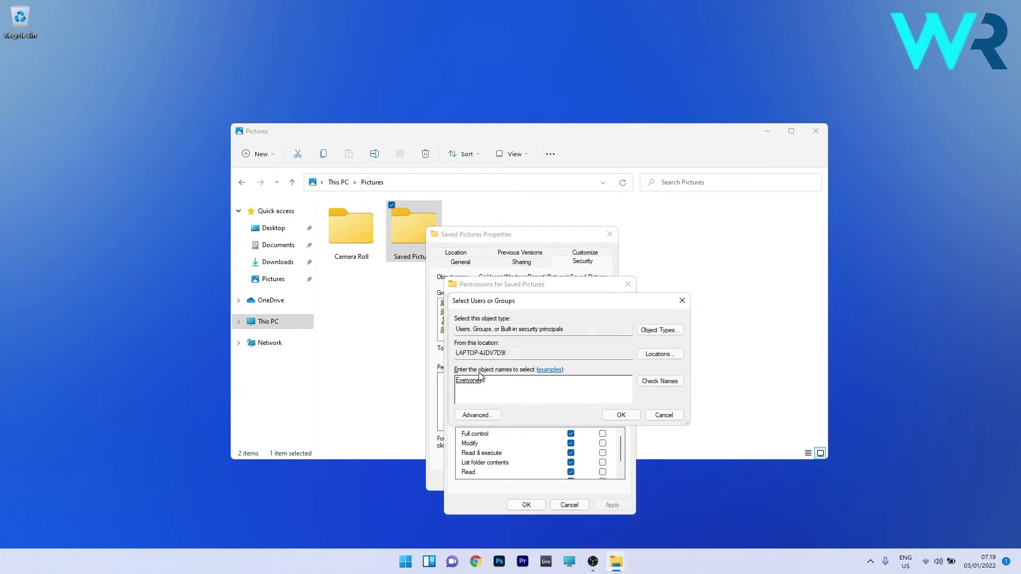
click(617, 415)
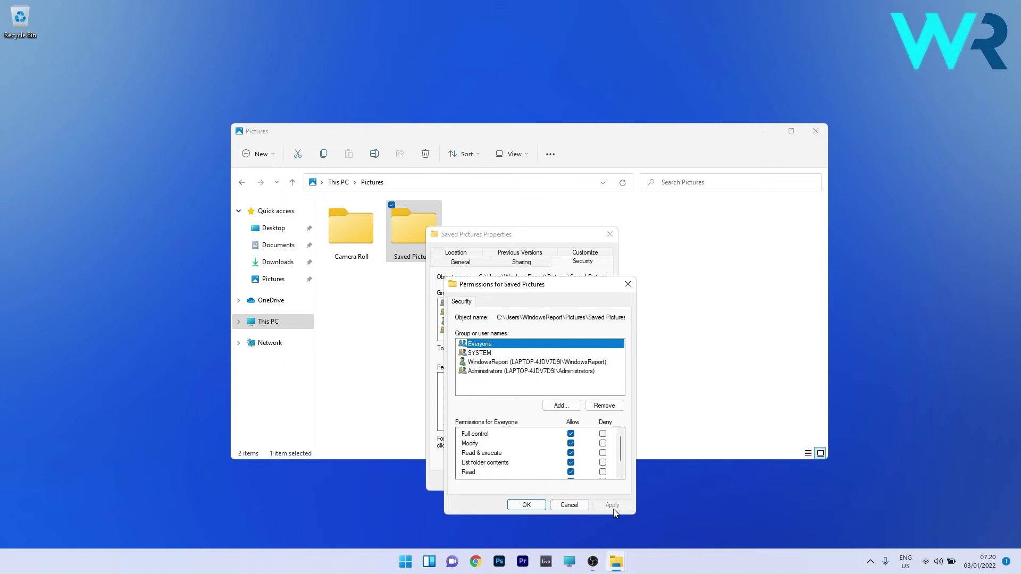
click(518, 505)
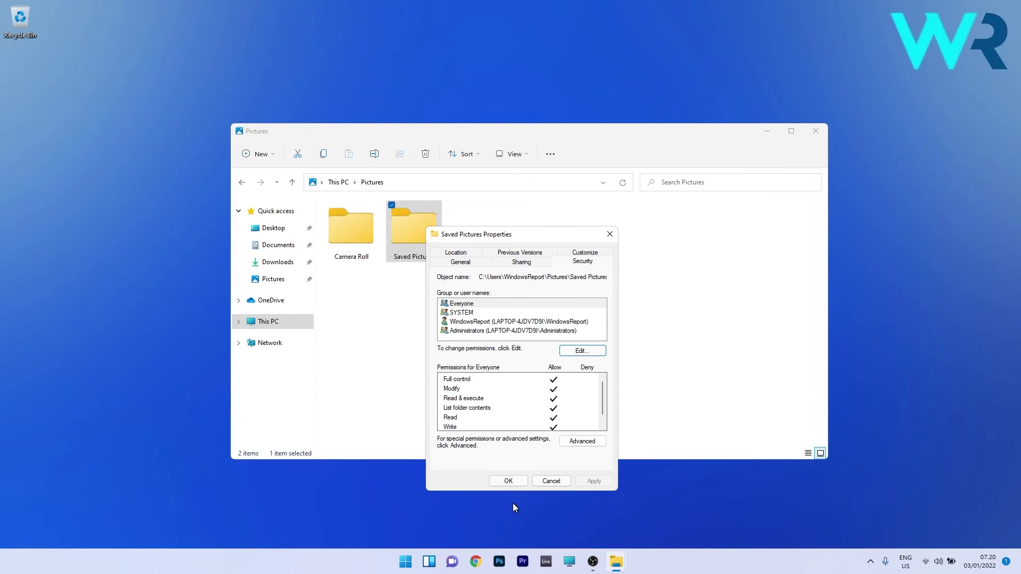
click(508, 482)
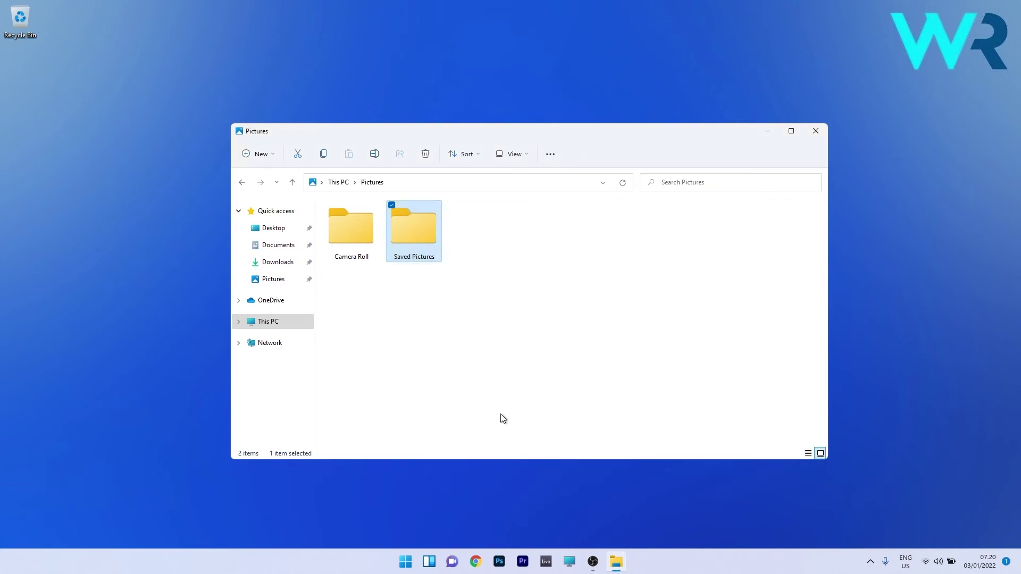
- Search Windows for 'advanced sharing settings' and open Manage advanced sharing settings
click(498, 384)
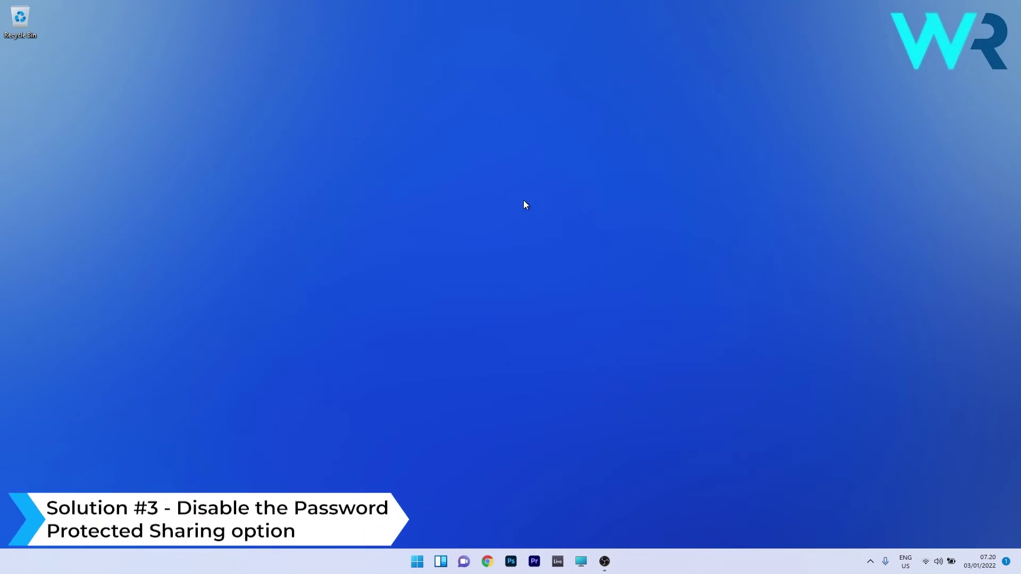
click(419, 561)
text(advanced sharing settings)
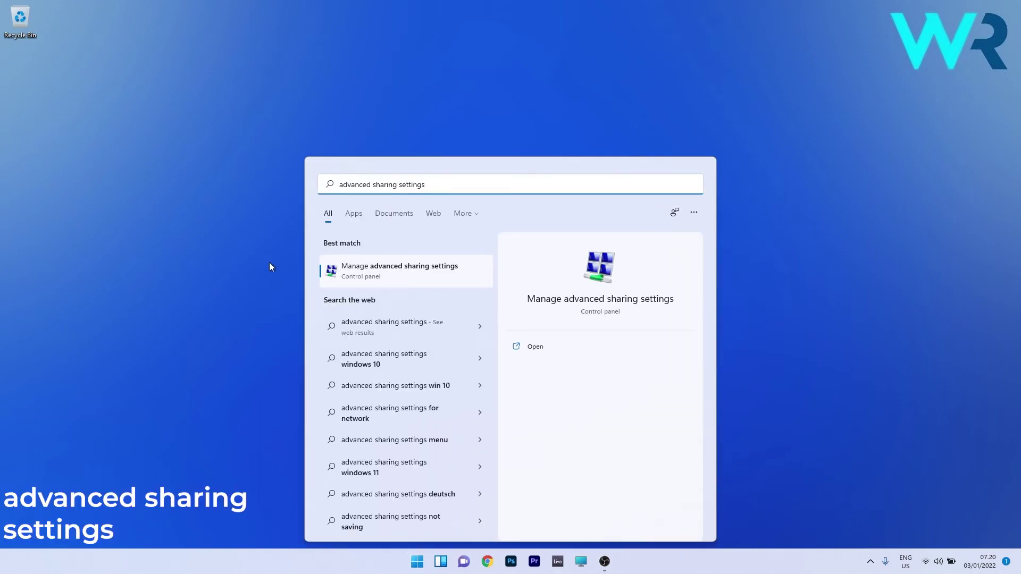
click(417, 271)
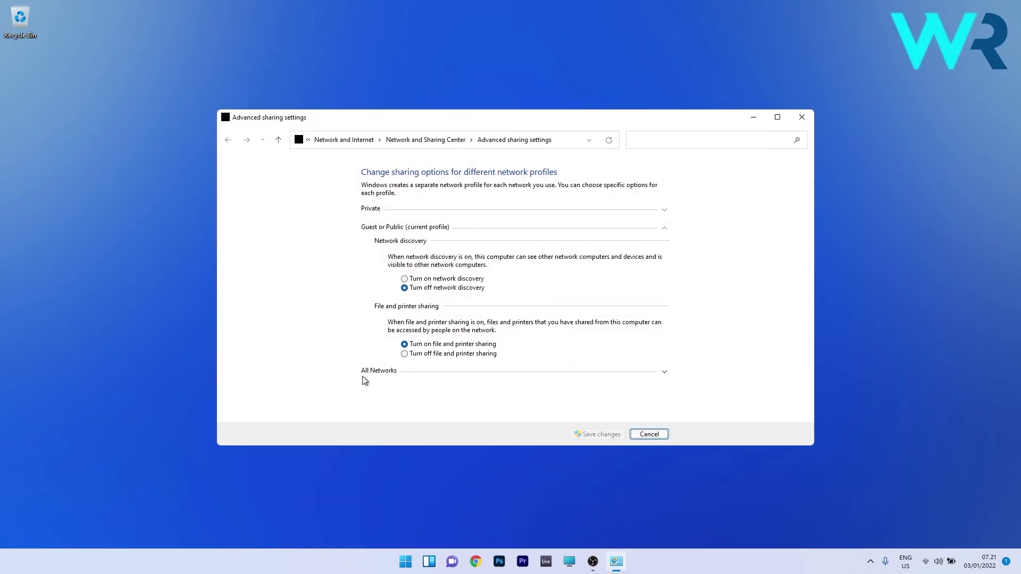
- Under All Networks, turn on Public folder sharing, turn off password protected sharing, and save
click(665, 374)
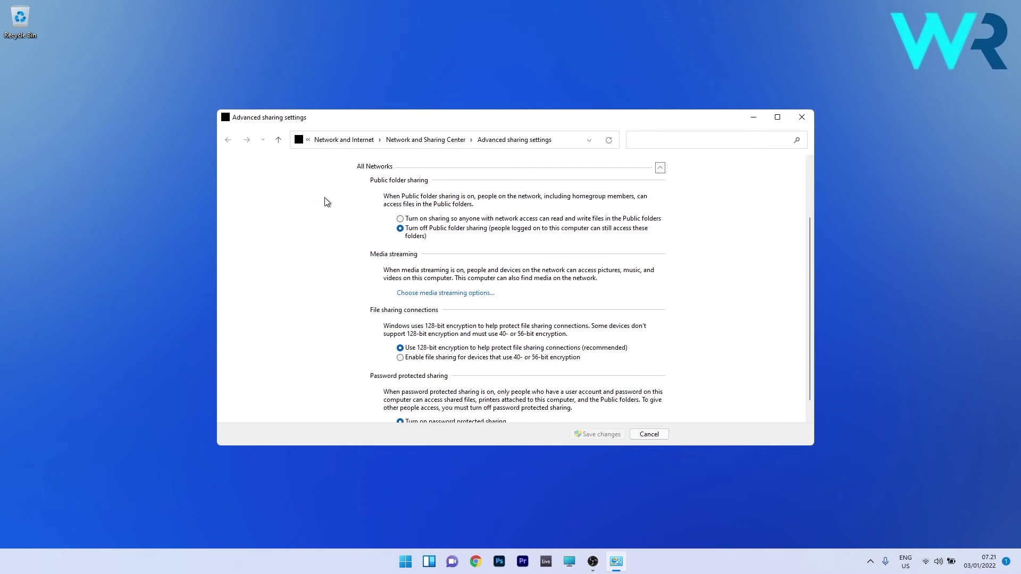
click(400, 219)
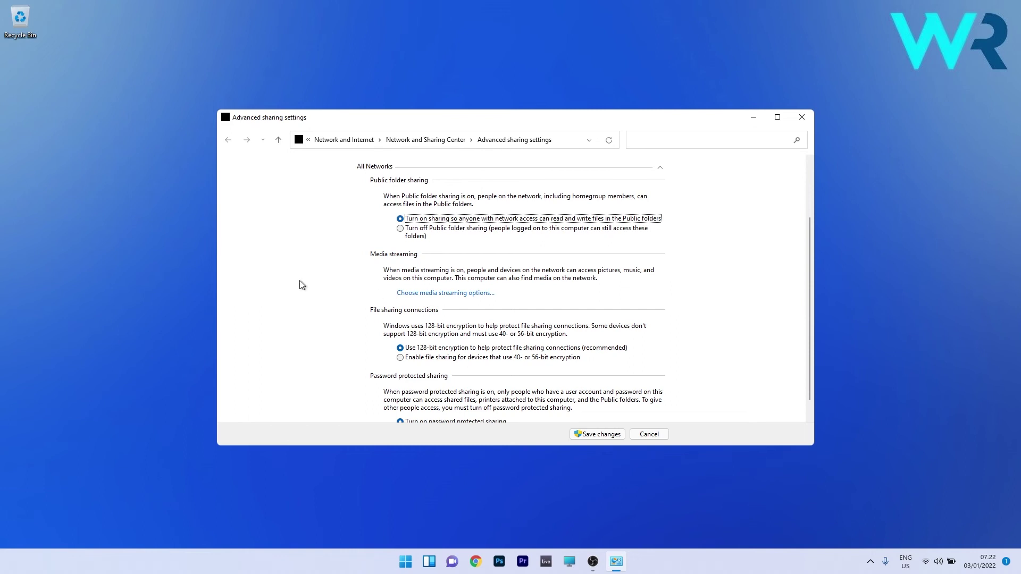
scroll(300, 286, down, 1)
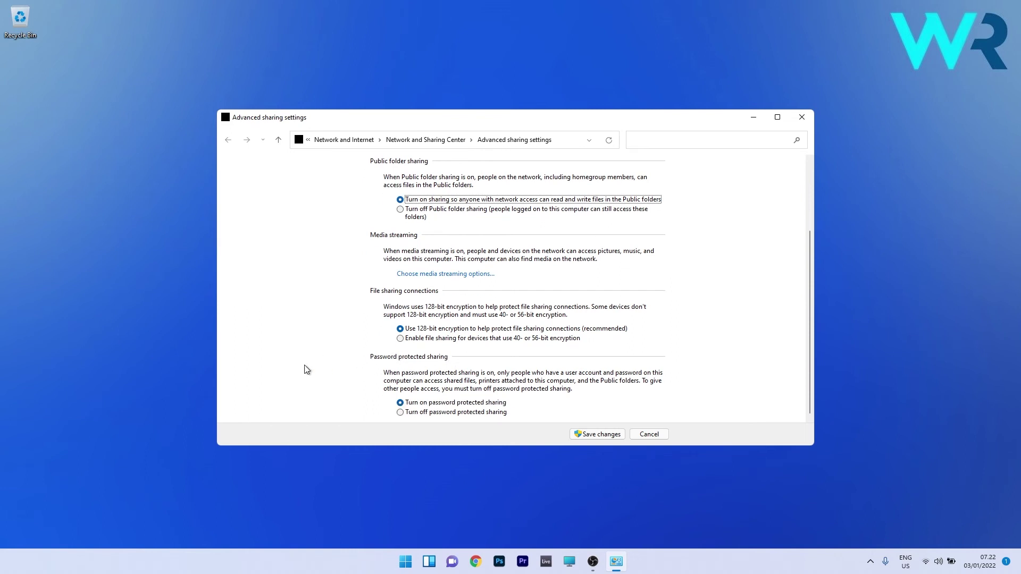
click(400, 415)
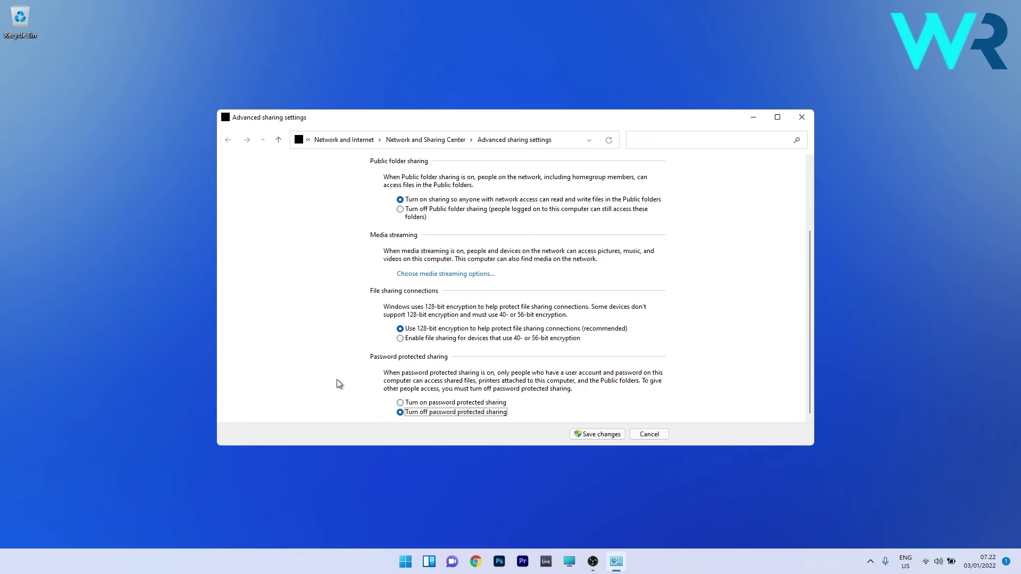
click(604, 437)
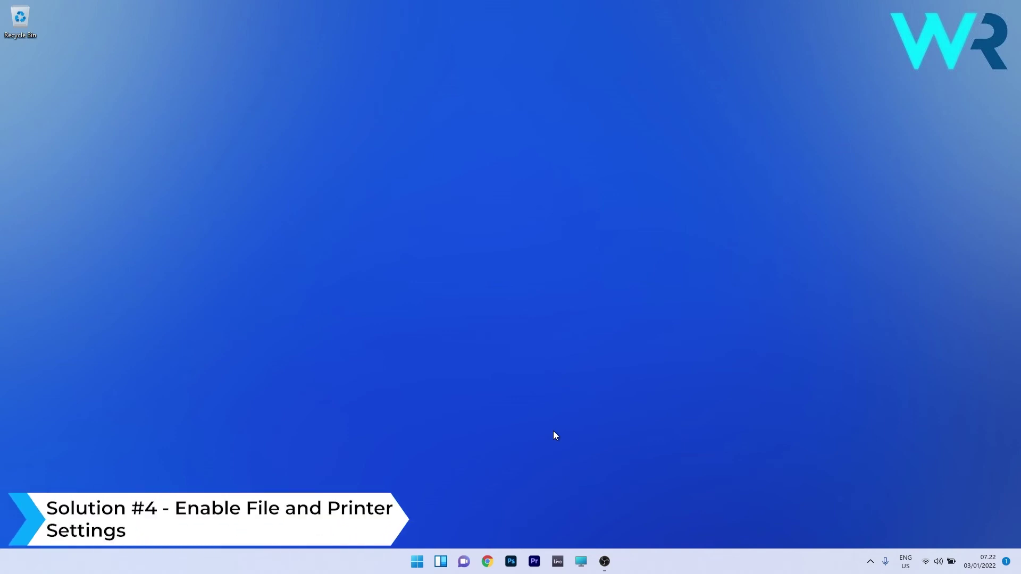
- Reopen 'advanced sharing settings' and expand the Private and Guest or Public profiles
click(418, 561)
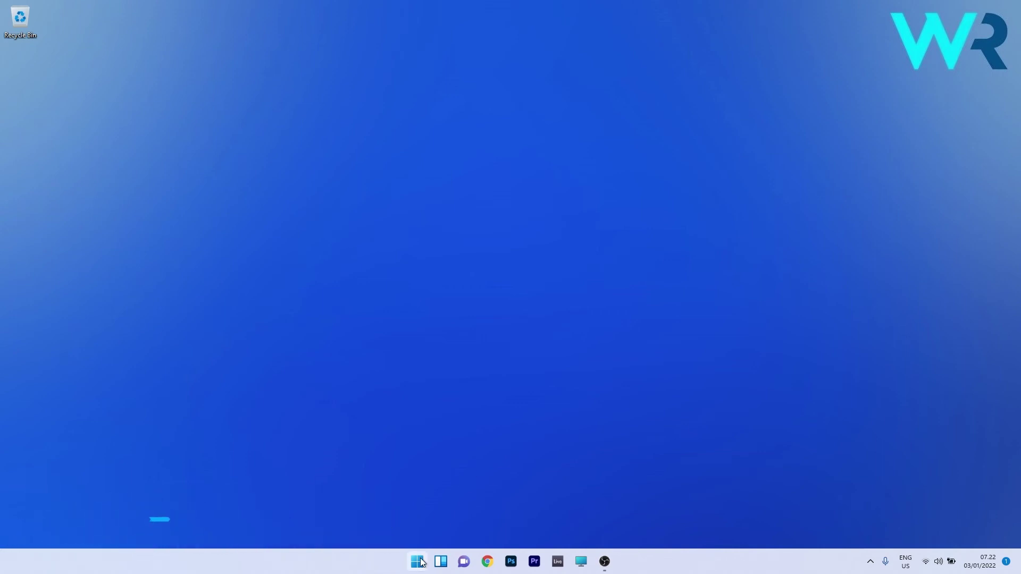
text(advanced sharing settings)
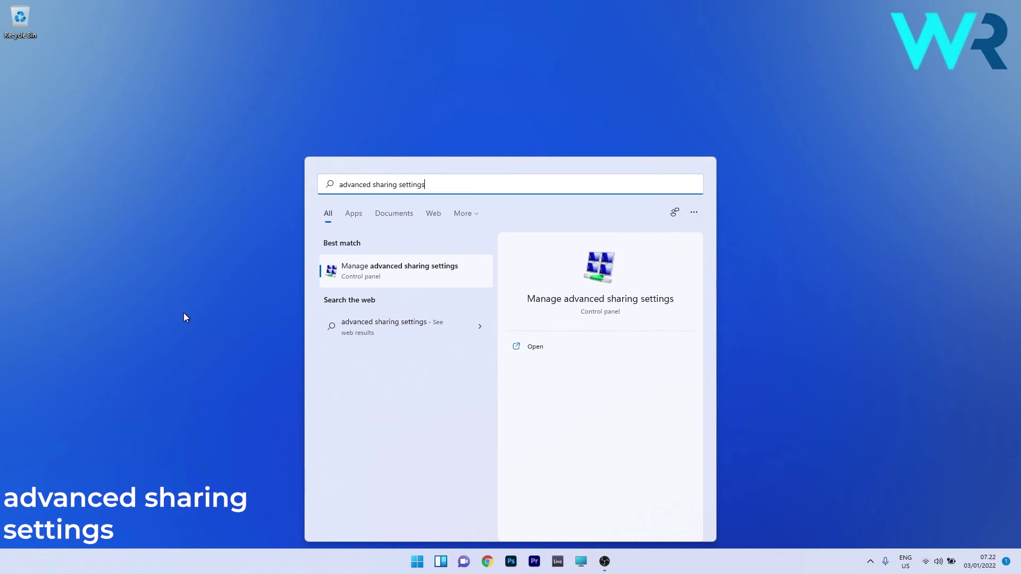
click(400, 275)
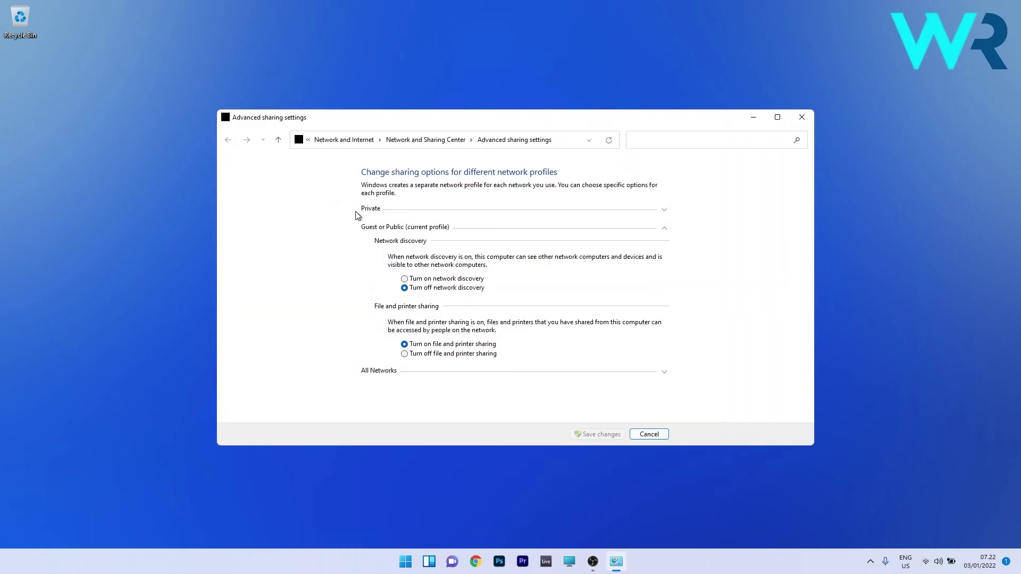
click(442, 208)
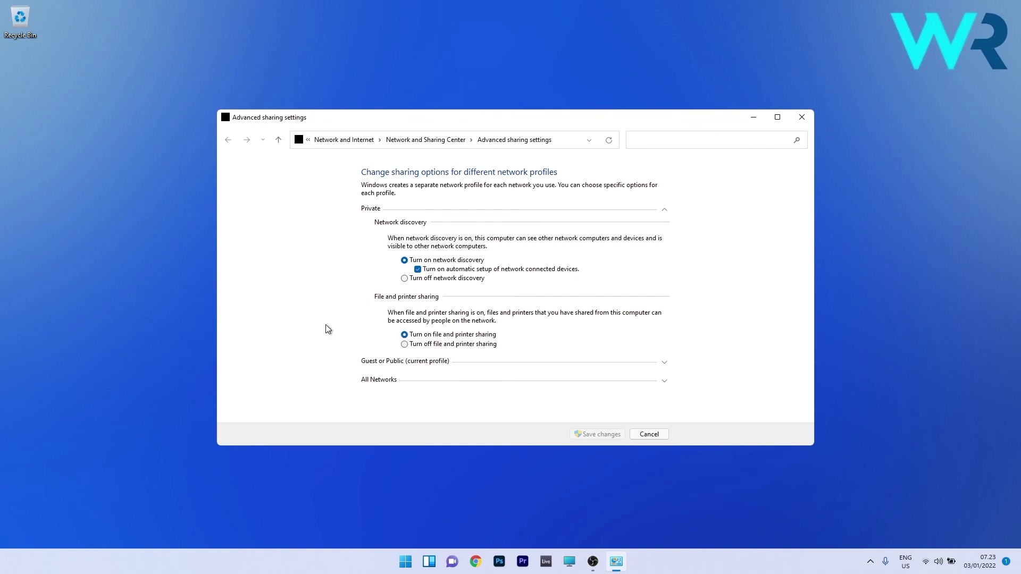
click(466, 366)
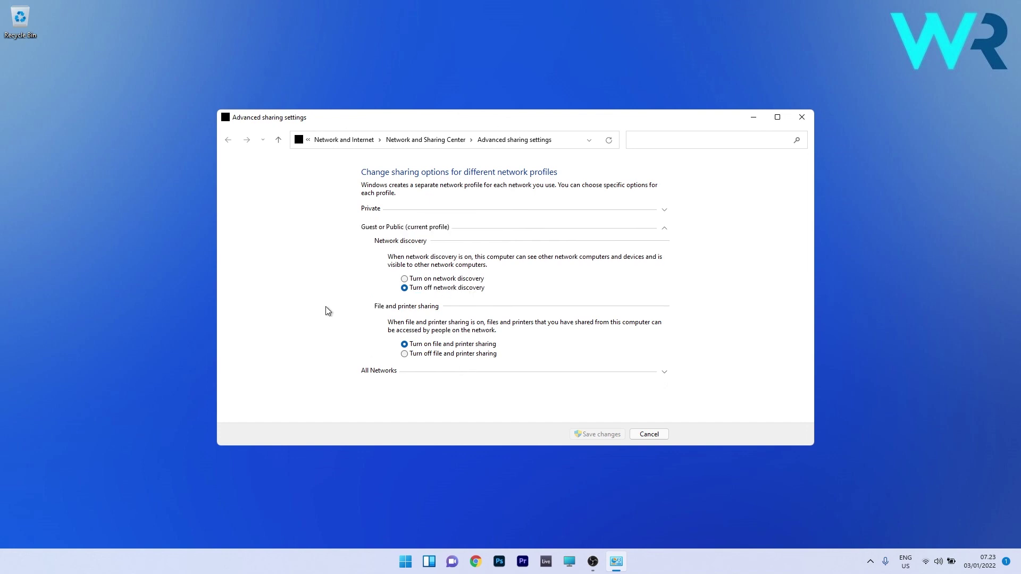